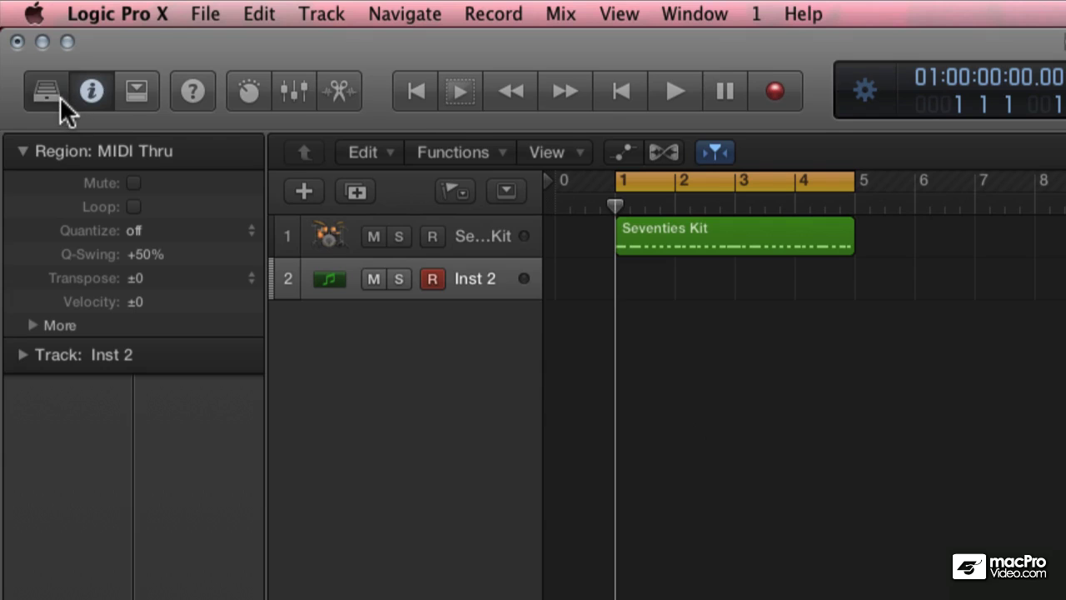
Step: Load the Grand Piano and Pad patch from the Library's Piano category onto Inst 2
left_click(60, 96)
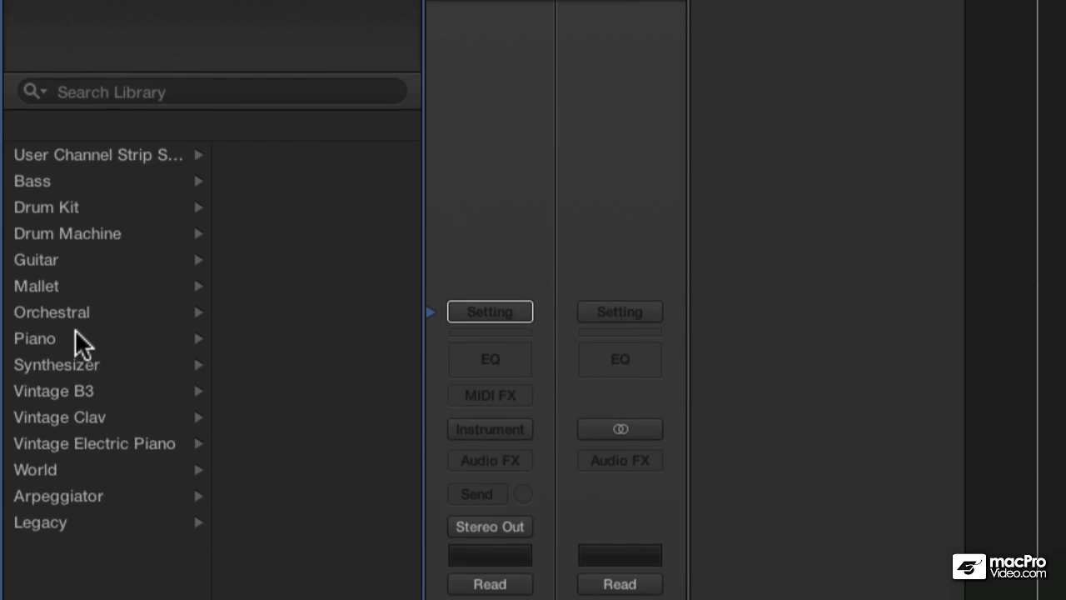
left_click(67, 338)
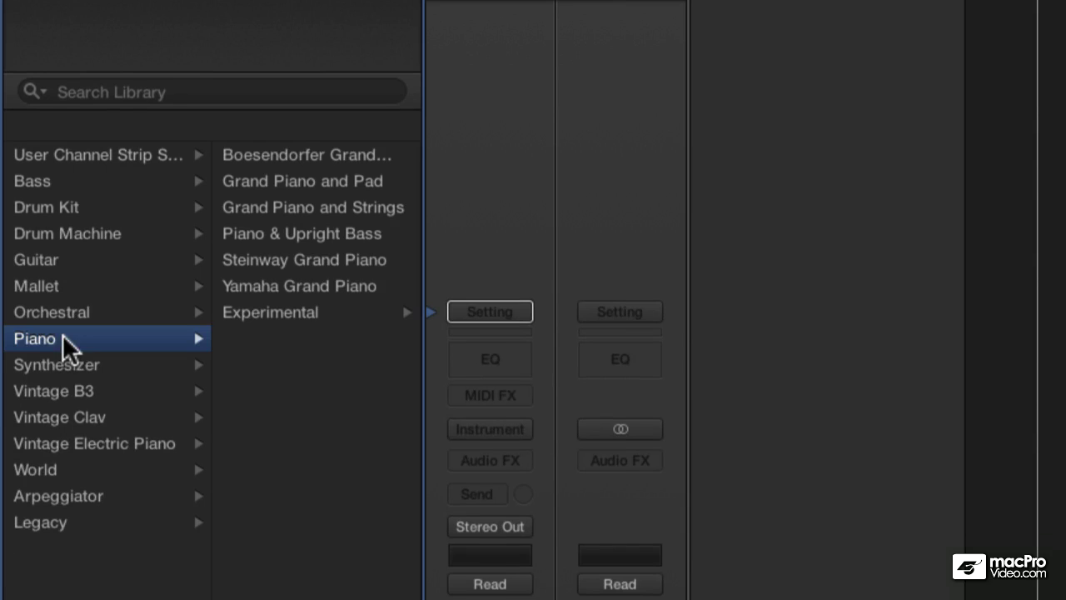
left_click(275, 183)
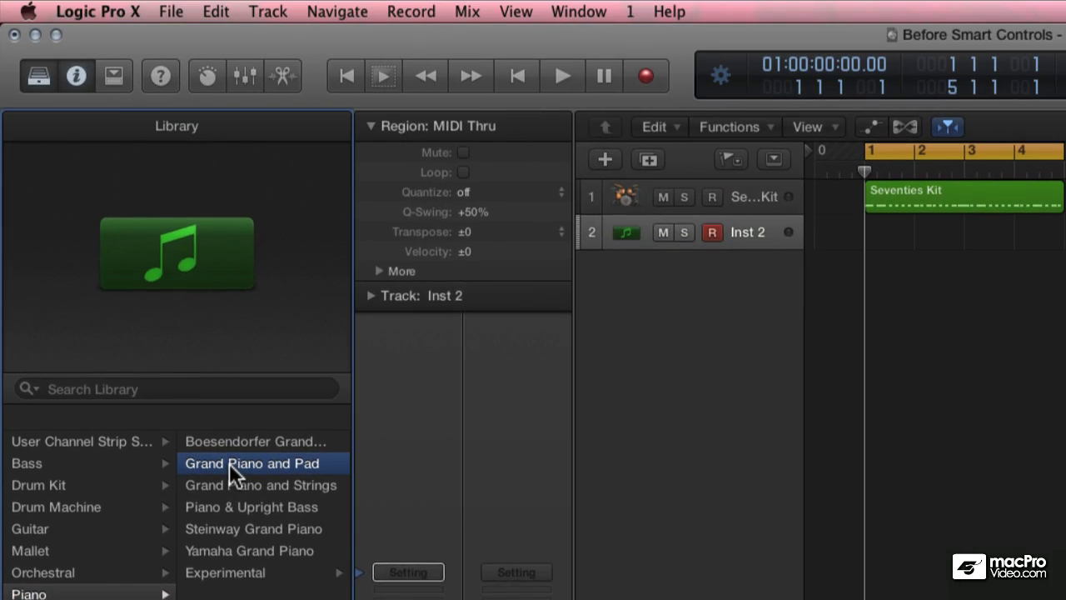
left_click(618, 233)
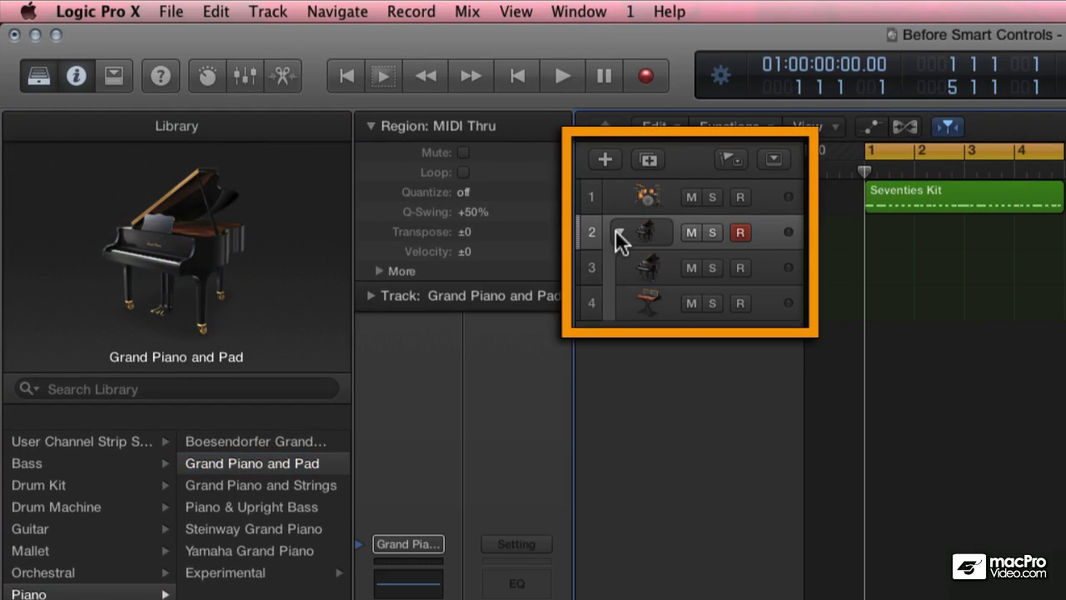
left_click(616, 232)
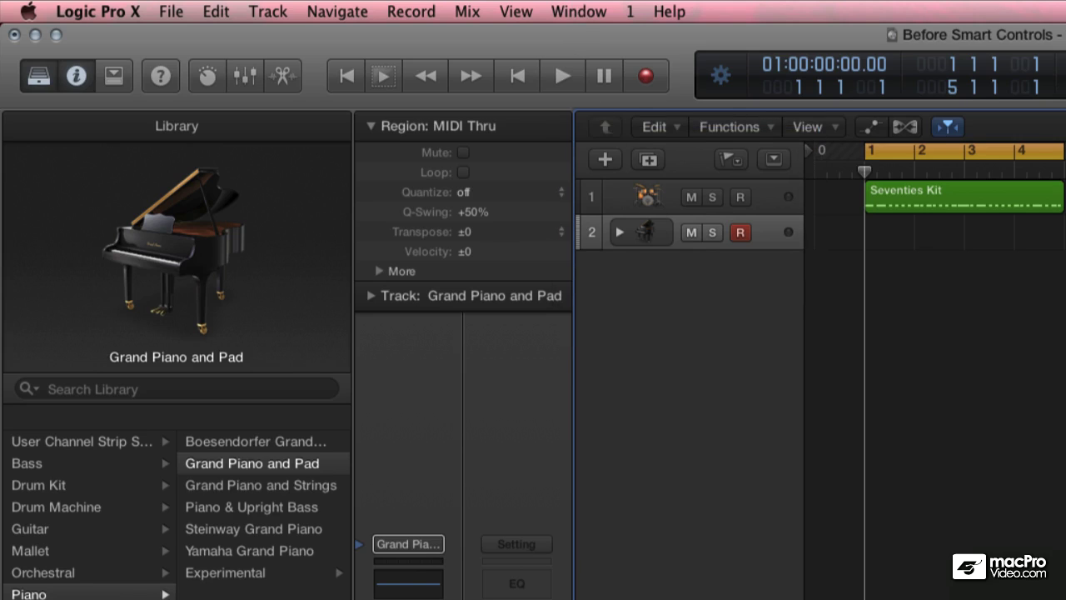
Step: Show the Smart Controls panel for the piano track from the View menu
left_click(518, 12)
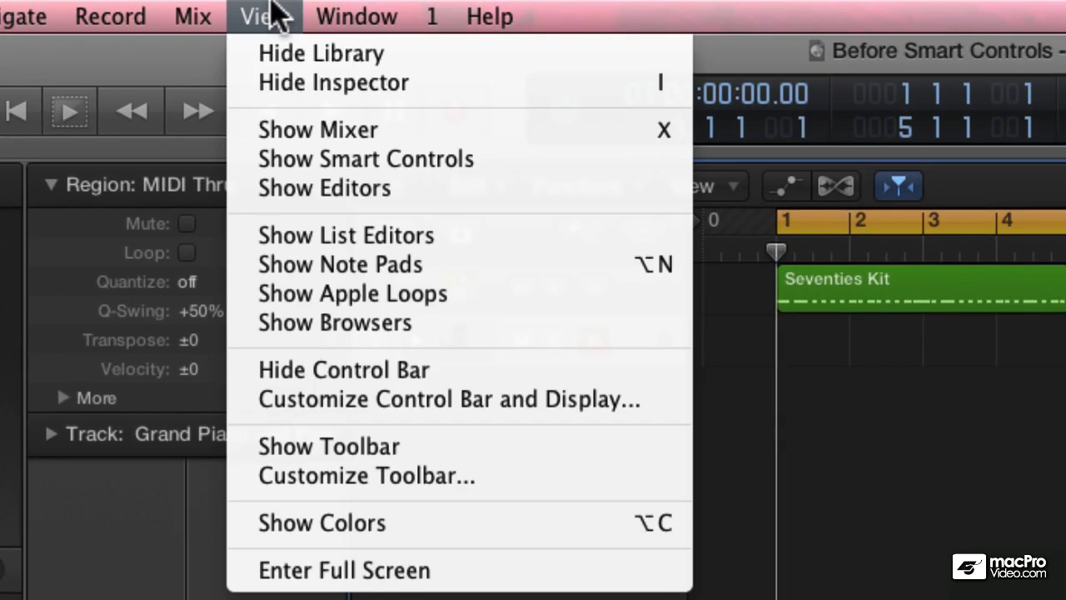
left_click(316, 159)
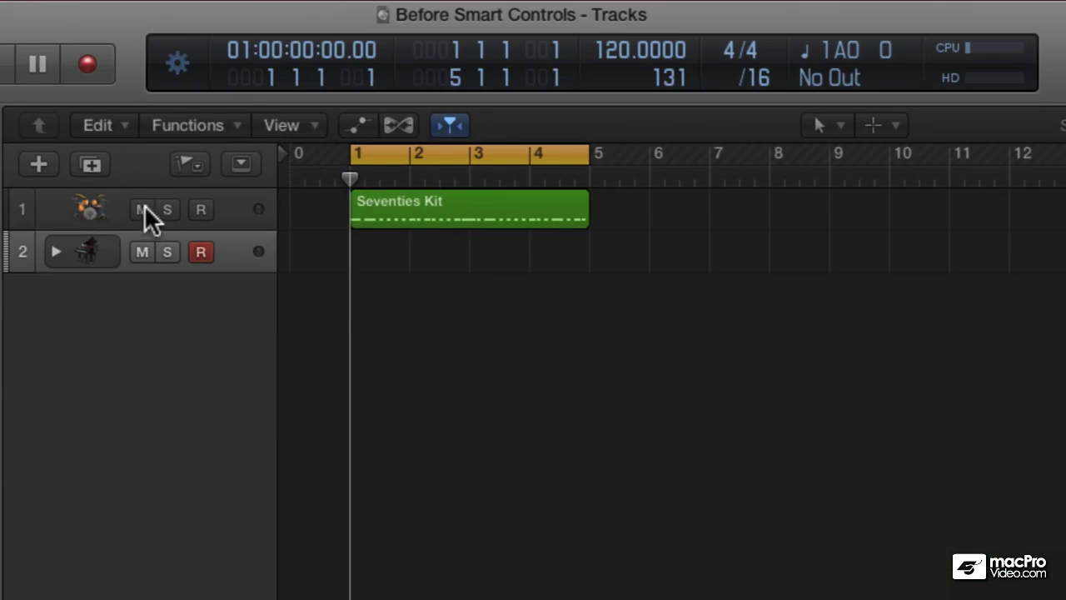
Step: Mute the Seventies Kit drum track and record a piano region
left_click(142, 209)
key("r")
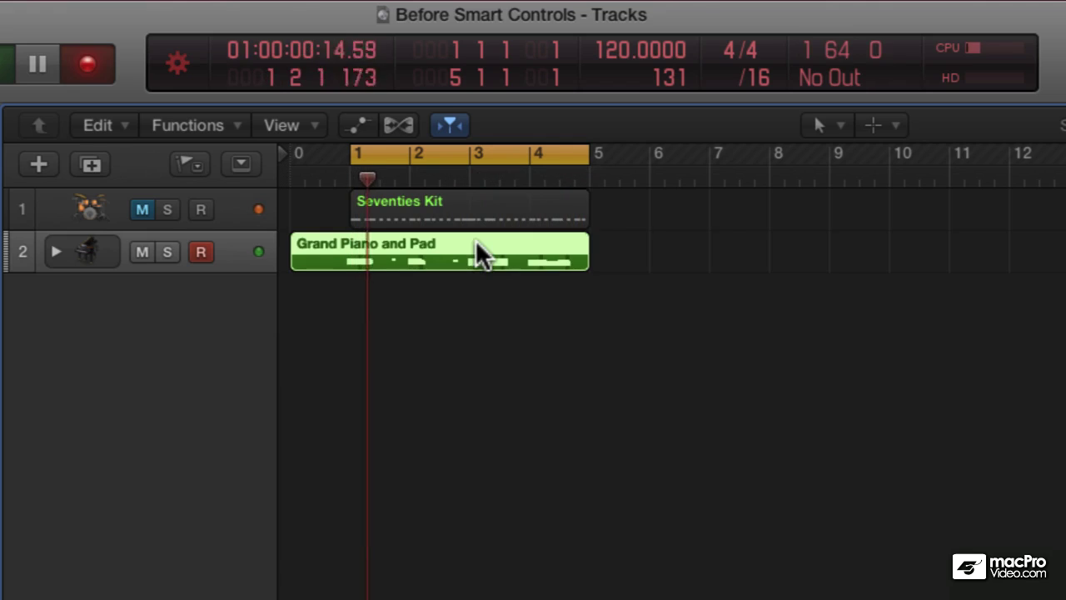
key("space")
key("space")
key("space")
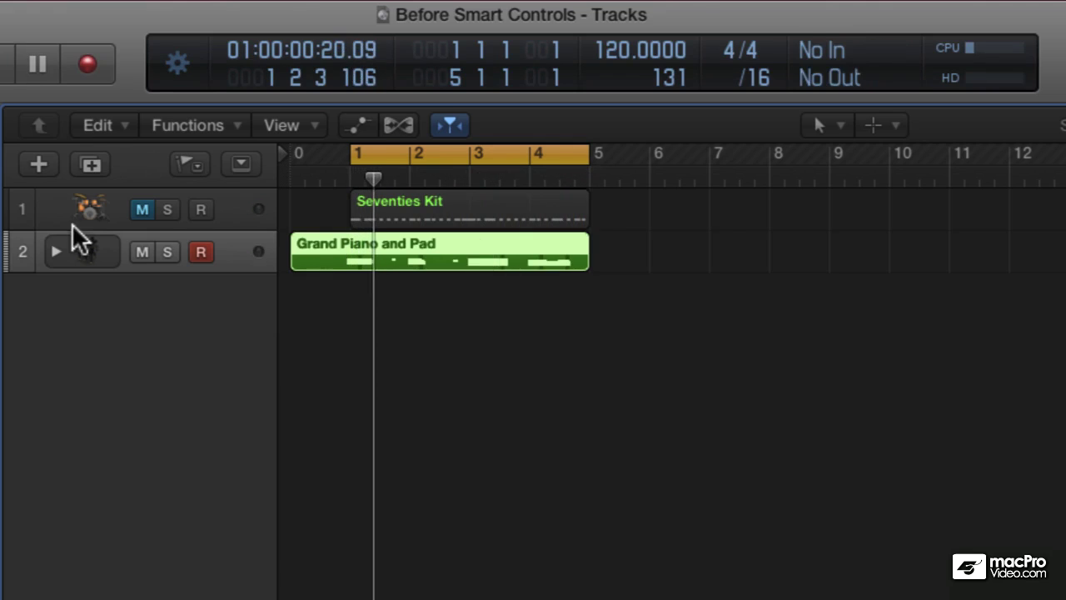
Step: Quantize the recorded piano region to 1/8 Note and play it back
left_click(138, 201)
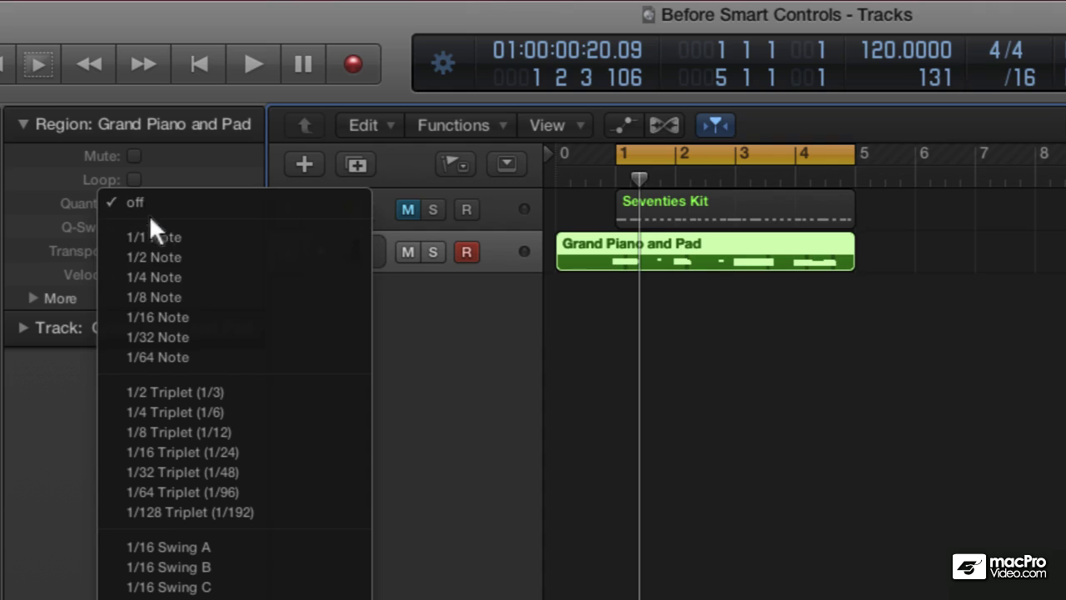
left_click(167, 295)
key("space")
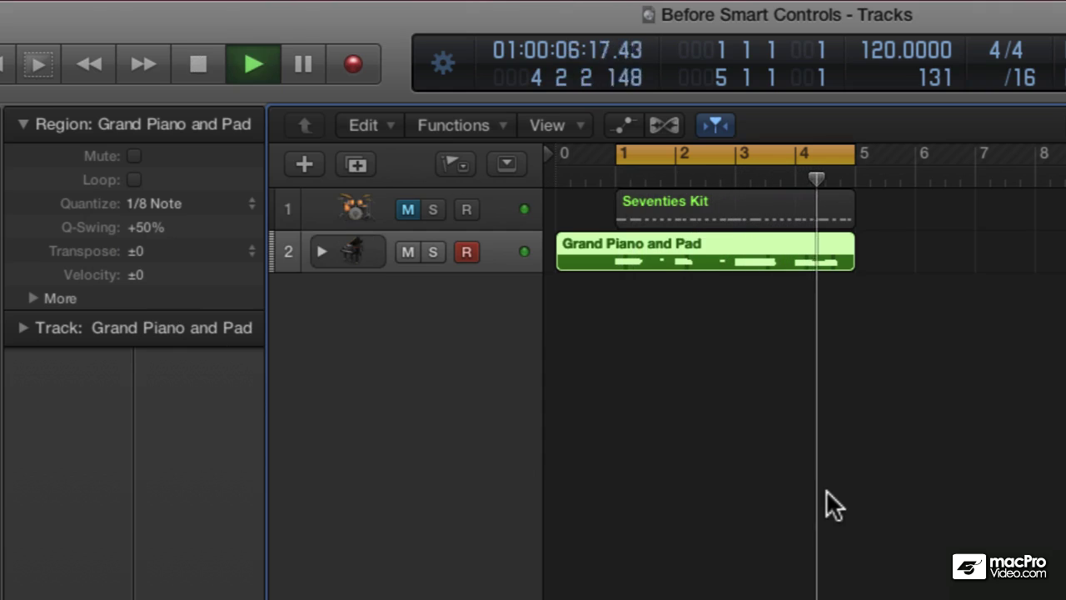
key("space")
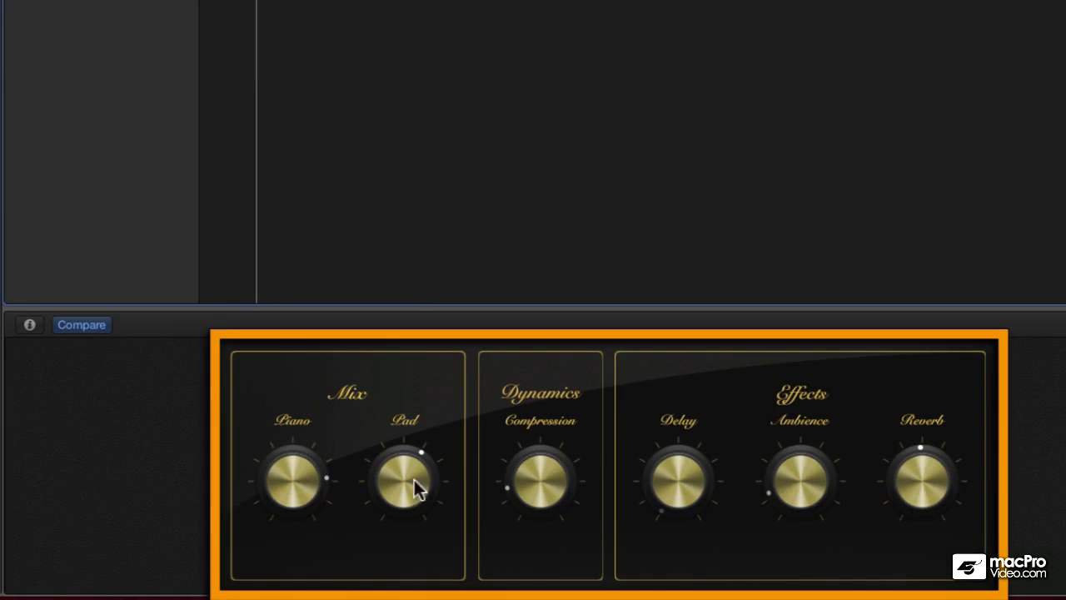
Step: Adjust the Piano and Pad levels and raise the Compression amount
left_click_drag(539, 482, 527, 423)
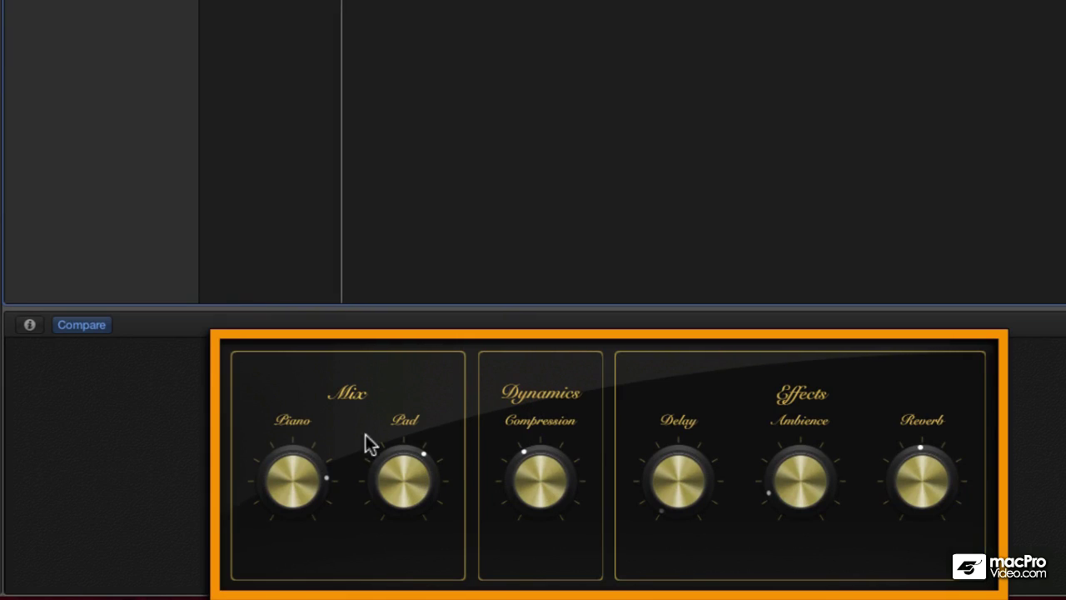
left_click_drag(316, 473, 300, 443)
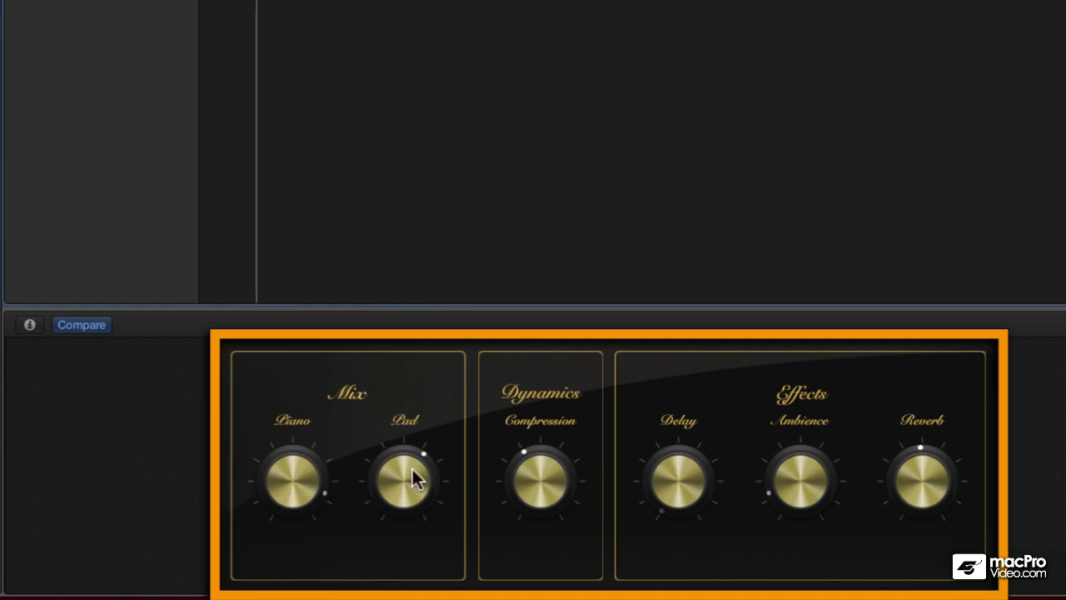
left_click_drag(412, 467, 412, 475)
left_click_drag(271, 467, 273, 442)
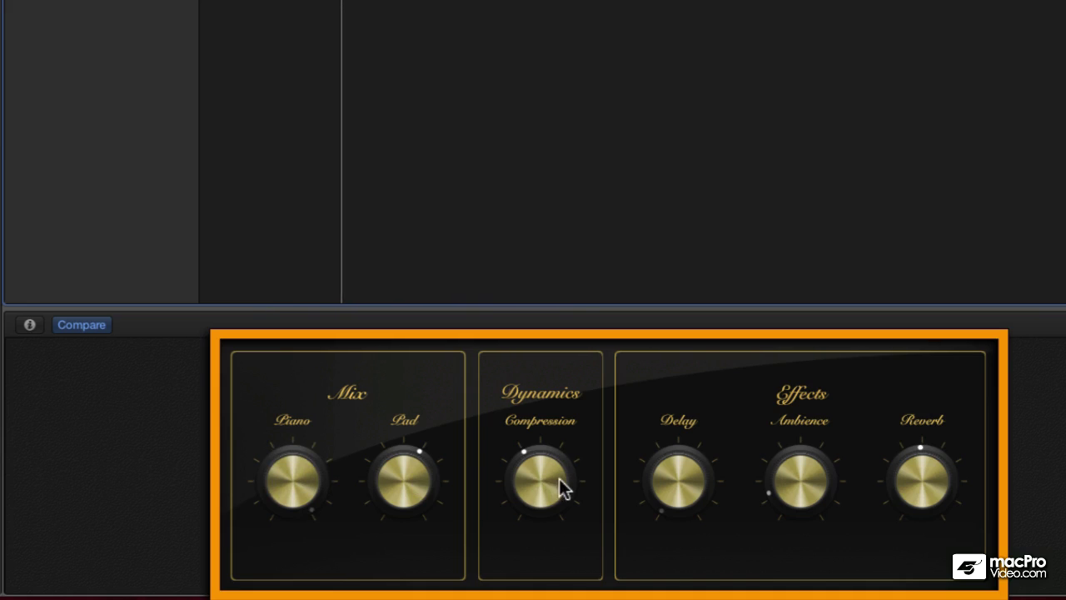
left_click_drag(559, 478, 540, 350)
Step: Raise the Delay, Ambience and Reverb knobs, then ease Delay and Ambience back slightly
left_click_drag(676, 479, 678, 340)
left_click_drag(798, 418, 797, 345)
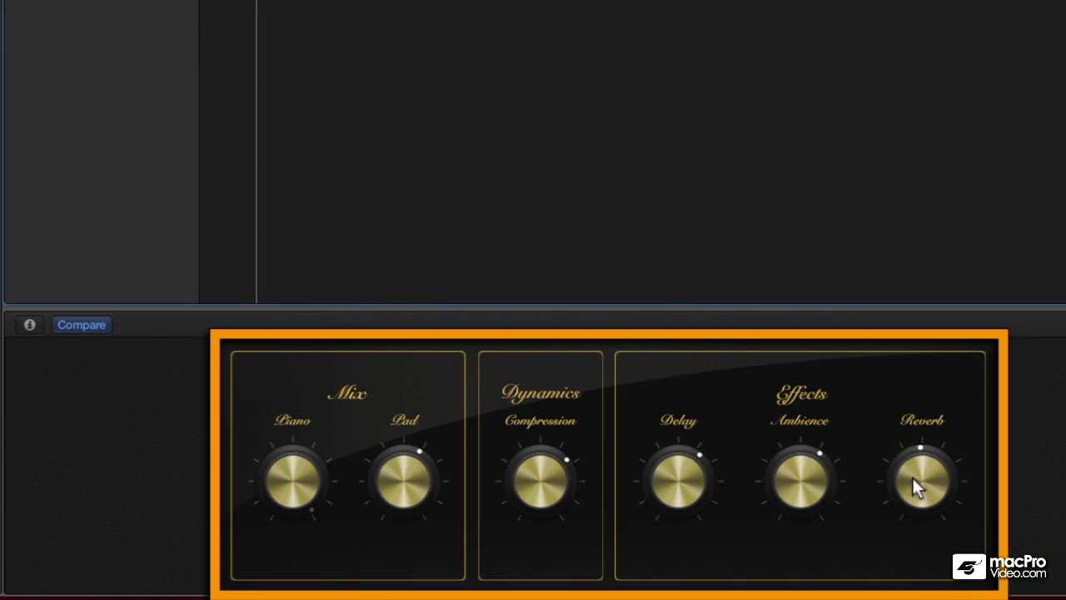
left_click_drag(916, 489, 916, 424)
left_click_drag(686, 471, 685, 520)
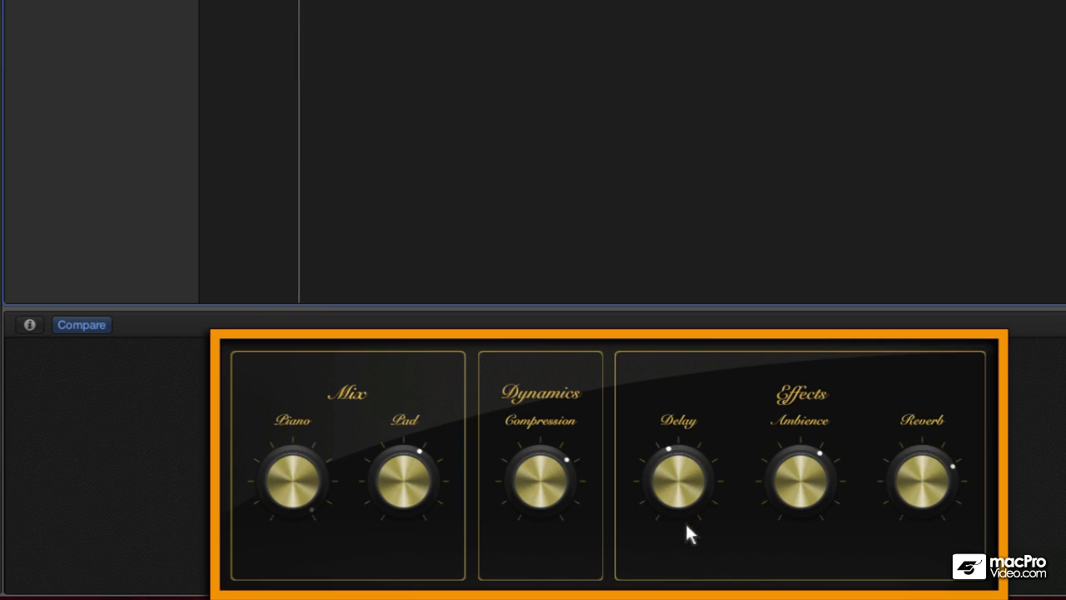
left_click_drag(803, 469, 805, 495)
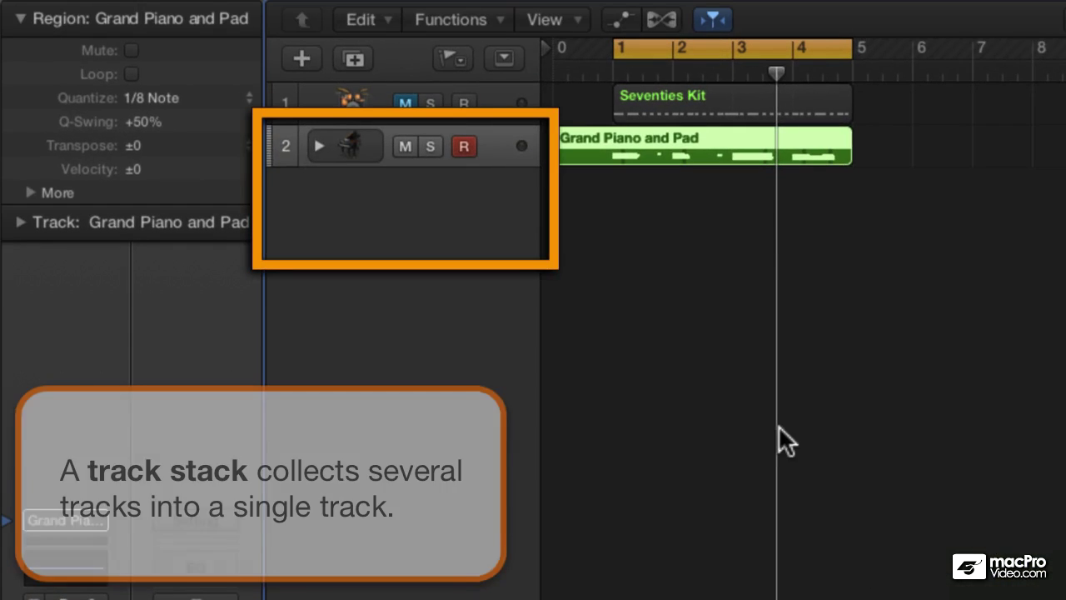
left_click(317, 142)
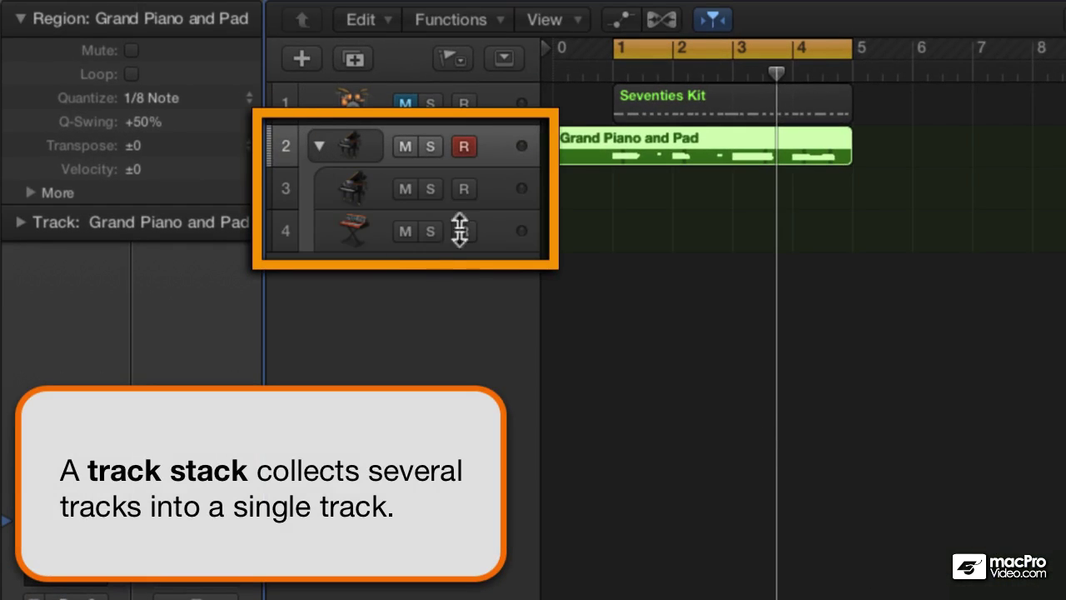
left_click(320, 144)
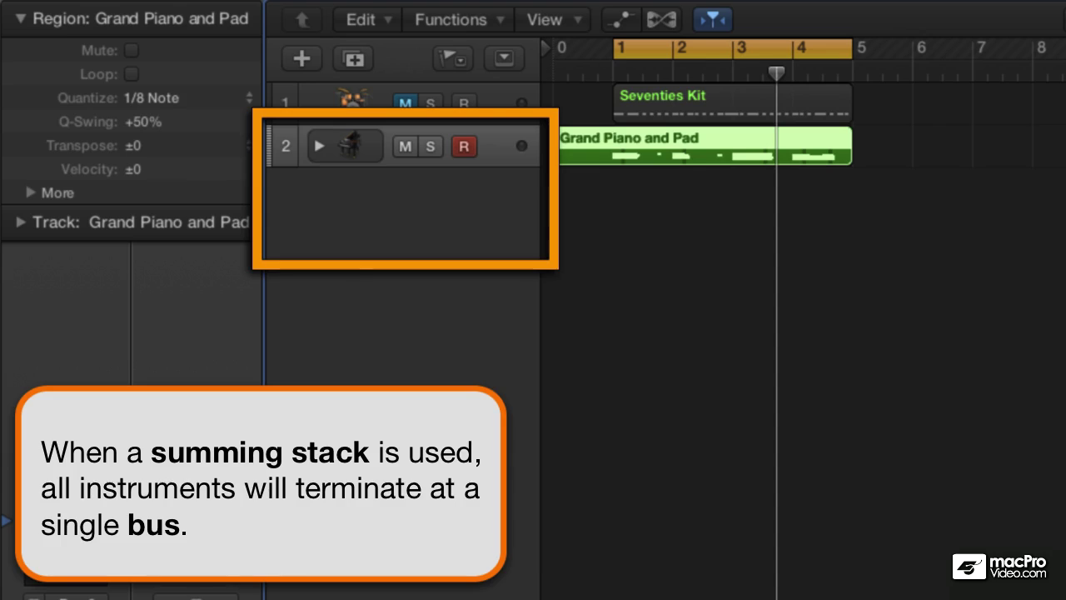
left_click(319, 145)
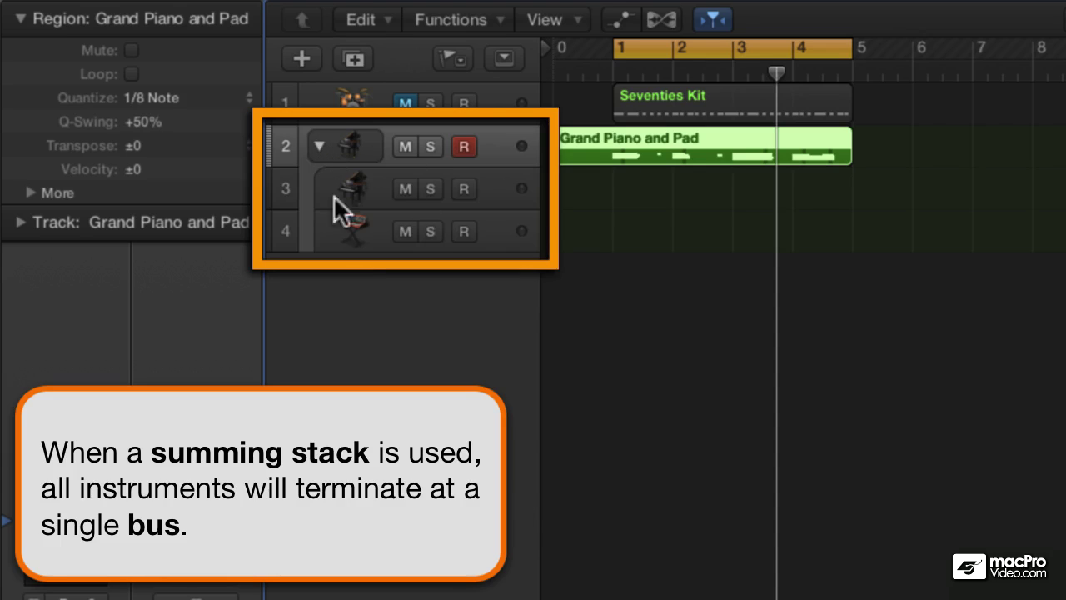
left_click(318, 146)
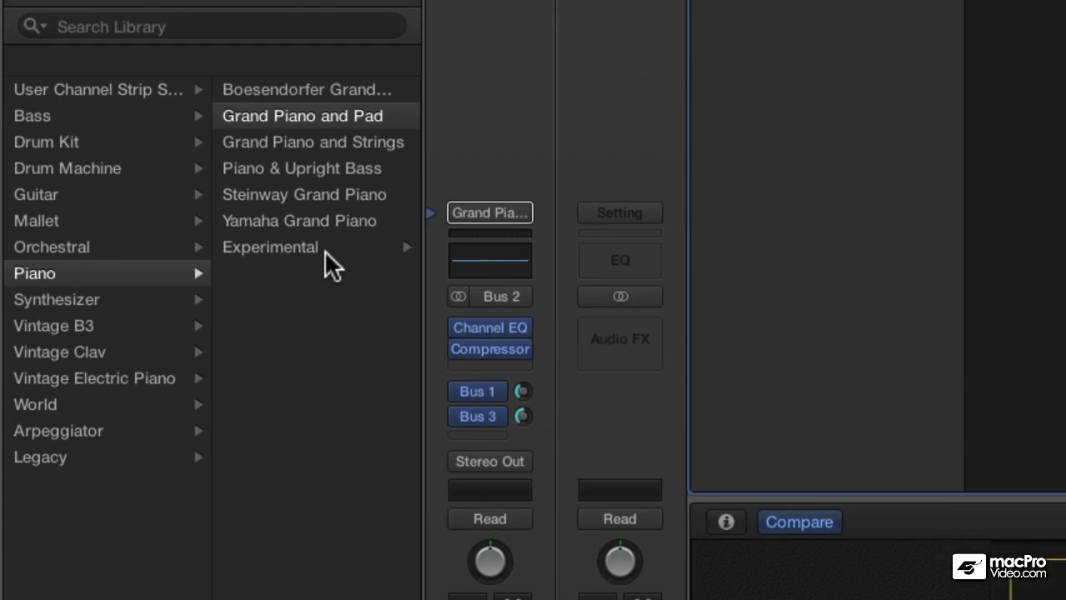
Step: Switch the piano track to the Steinway Grand Piano patch from the Library
left_click(318, 197)
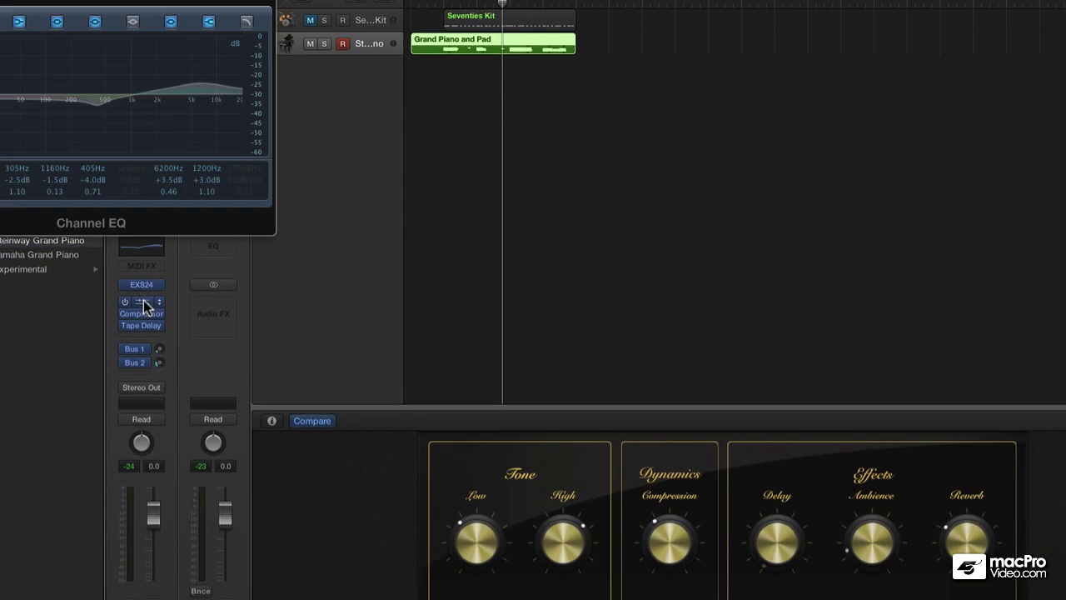
Step: Centre the Channel EQ window and tune the Tone High and Low knobs to +3.5dB at 1200Hz and +2.0dB at 305Hz
left_click_drag(64, 2, 565, 95)
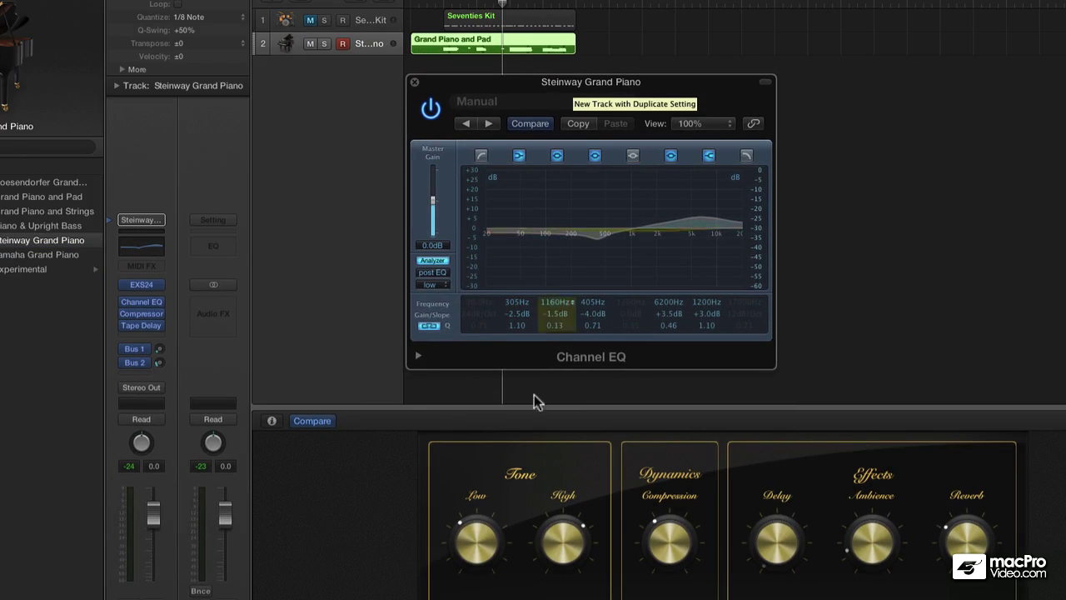
mouse_move(561, 538)
left_mouse_down()
mouse_move(555, 449)
mouse_move(560, 534)
left_mouse_up()
left_click_drag(490, 561, 496, 429)
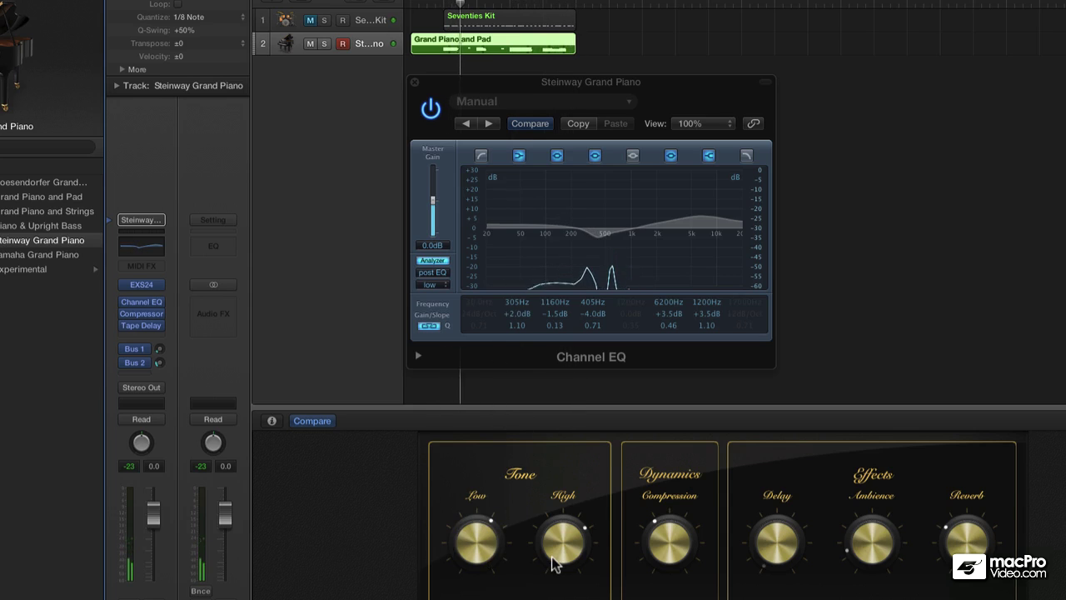
left_click_drag(564, 542, 558, 503)
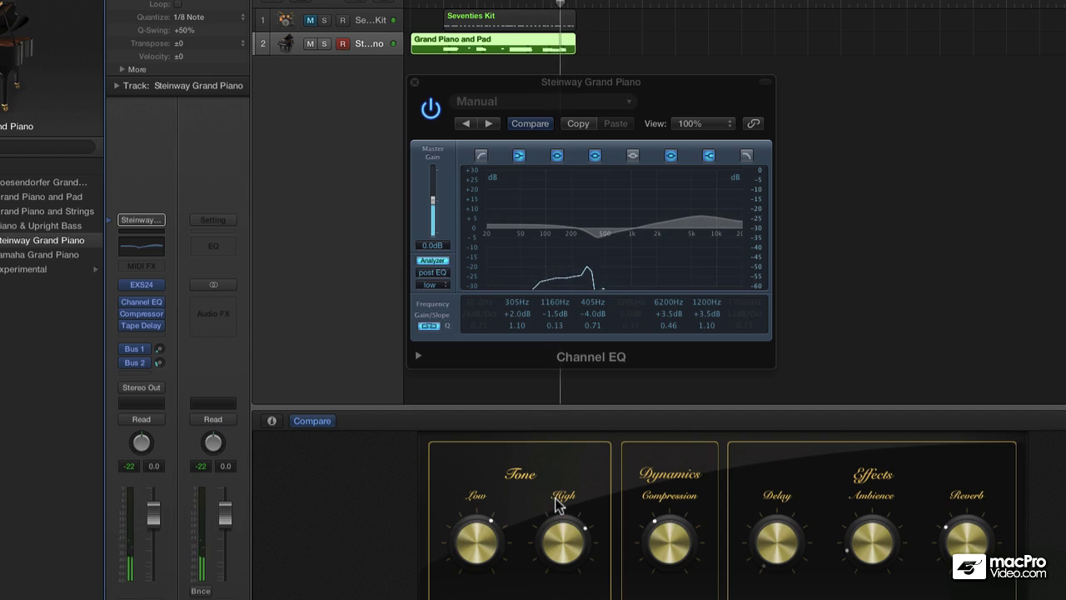